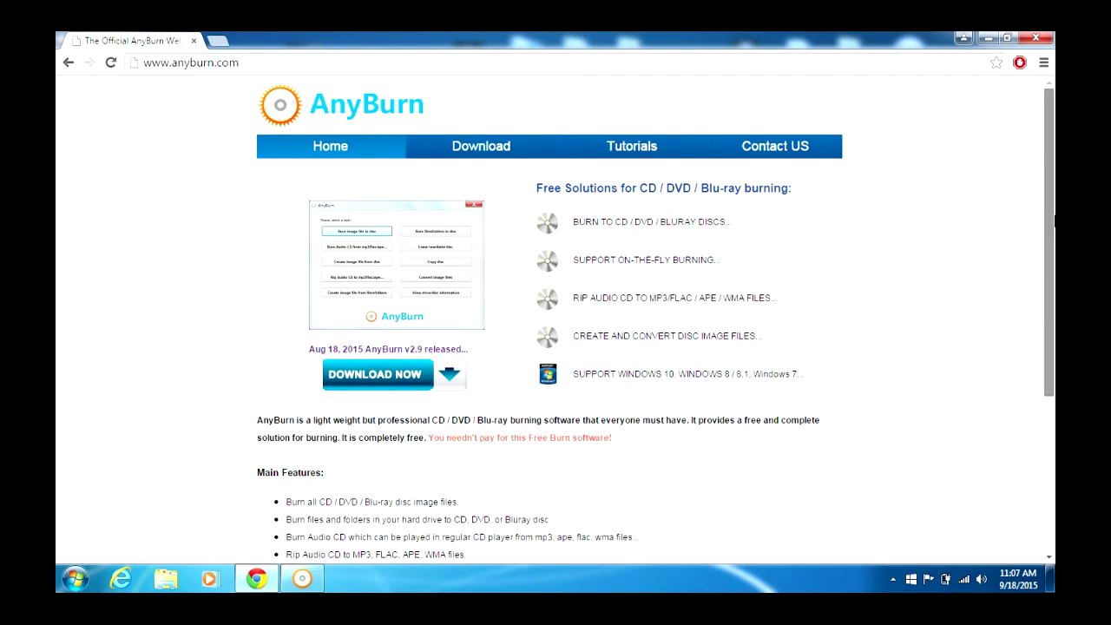
# Look over the AnyBurn home page, then go to its download page (download.htm).
pyautogui.moveTo(1050, 222); pyautogui.dragTo(1029, 309)
pyautogui.scroll(-3, 1024, 314)
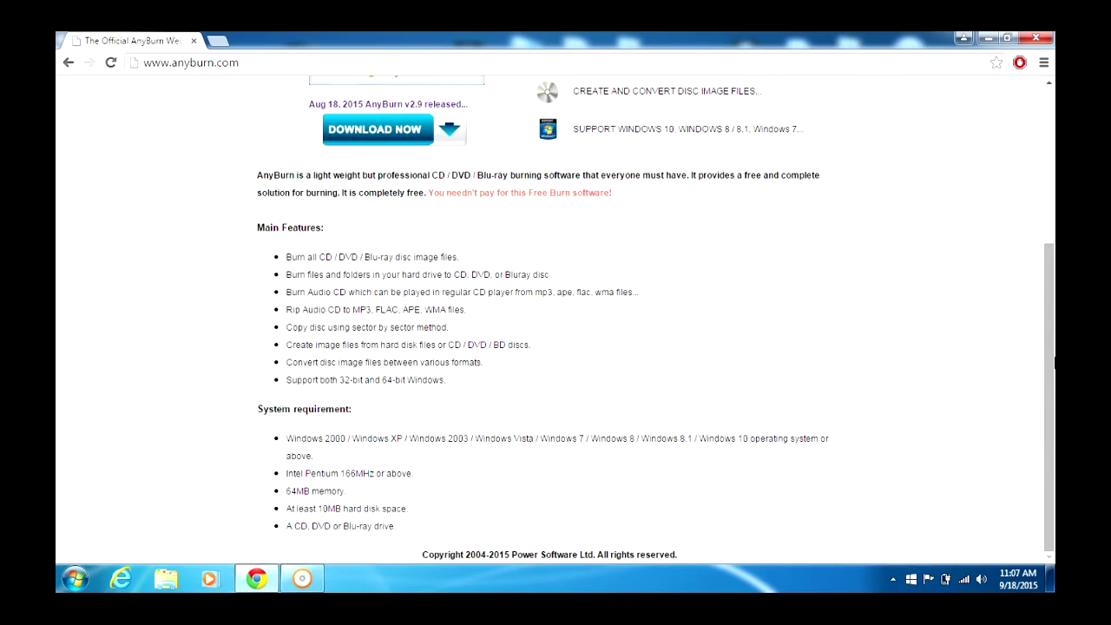
pyautogui.scroll(3, 529, 372)
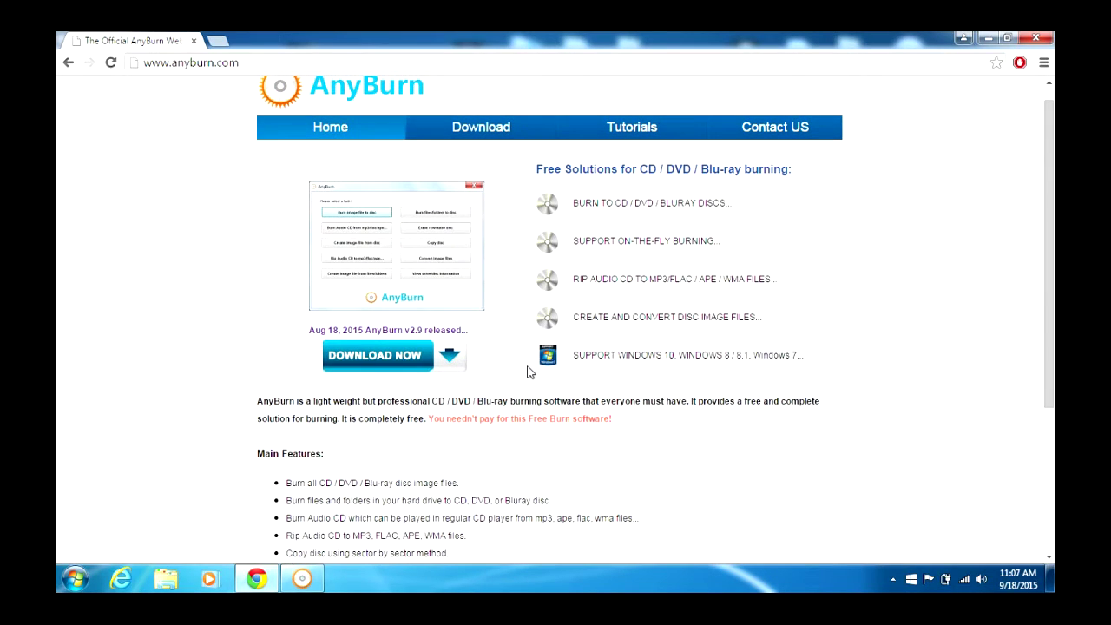
pyautogui.click(404, 358)
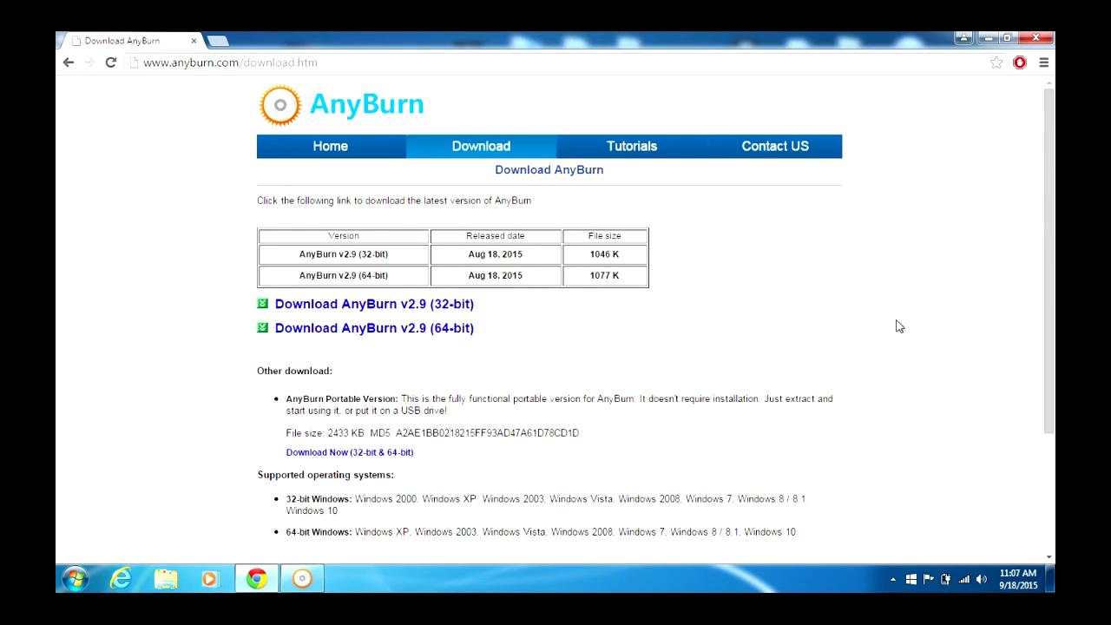
# Download the 64-bit AnyBurn v2.9 installer, anyburn_setup_x64.exe (1,077 KB).
pyautogui.scroll(-1, 1024, 309)
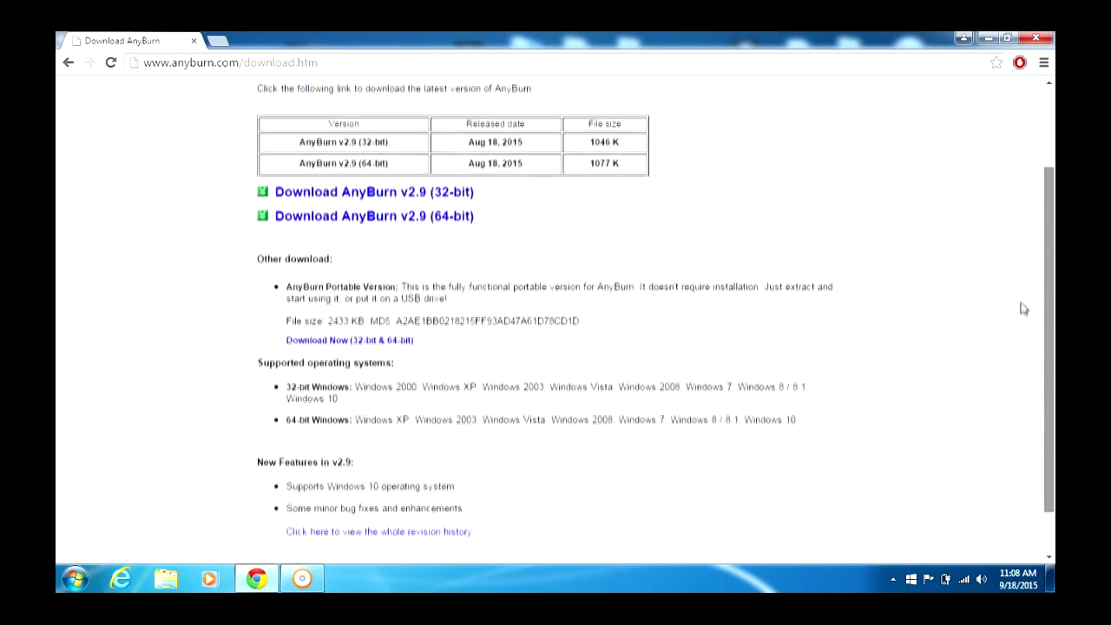
pyautogui.scroll(-1, 1010, 334)
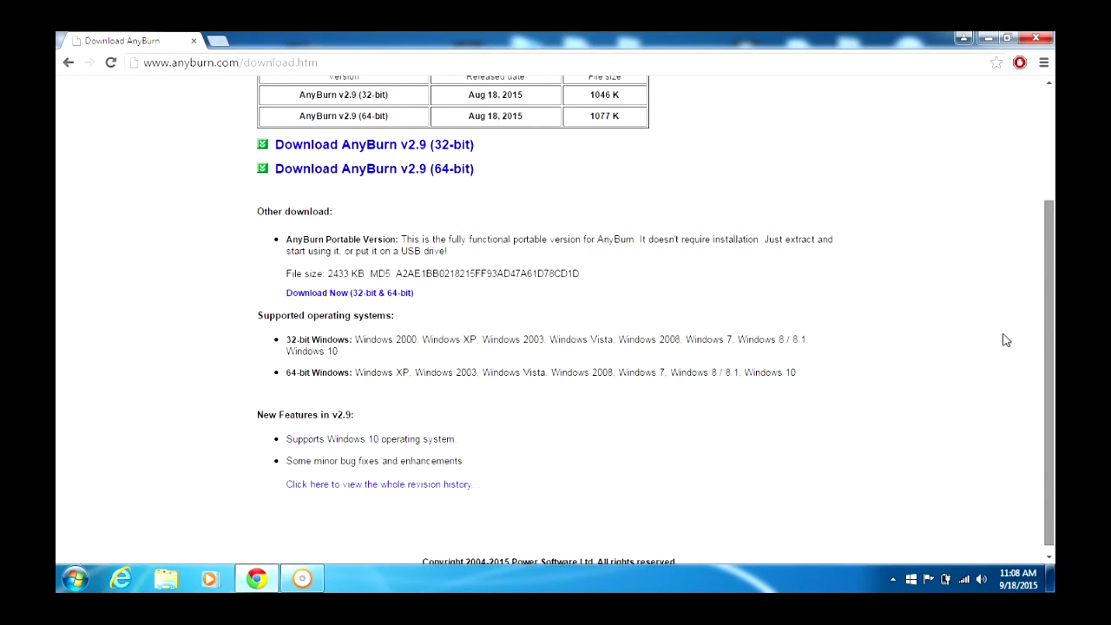
pyautogui.scroll(2, 1016, 322)
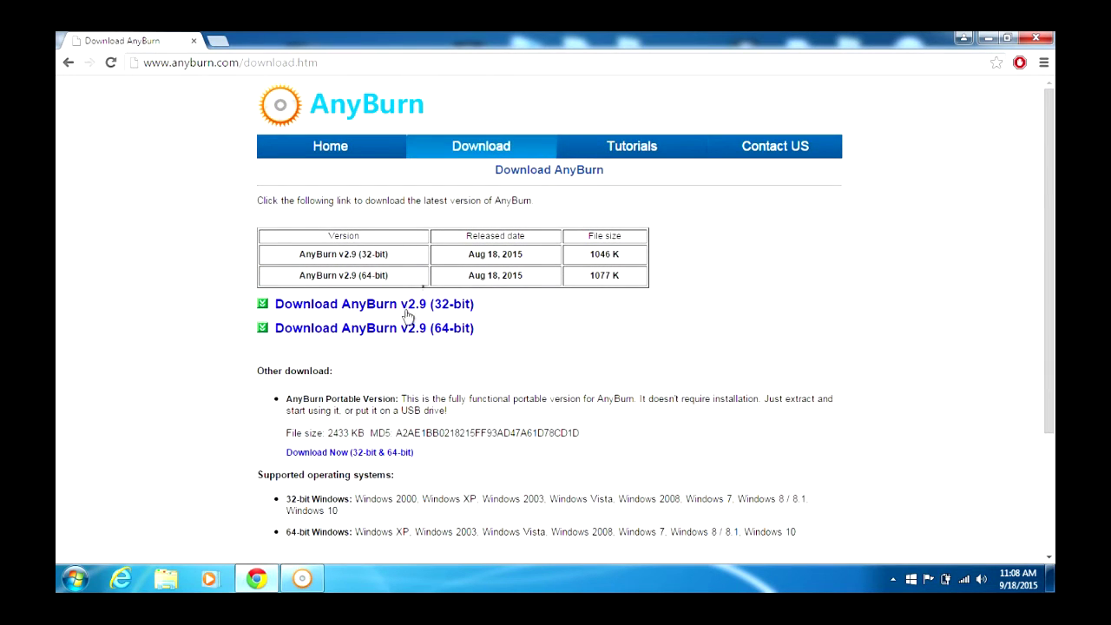
pyautogui.click(391, 329)
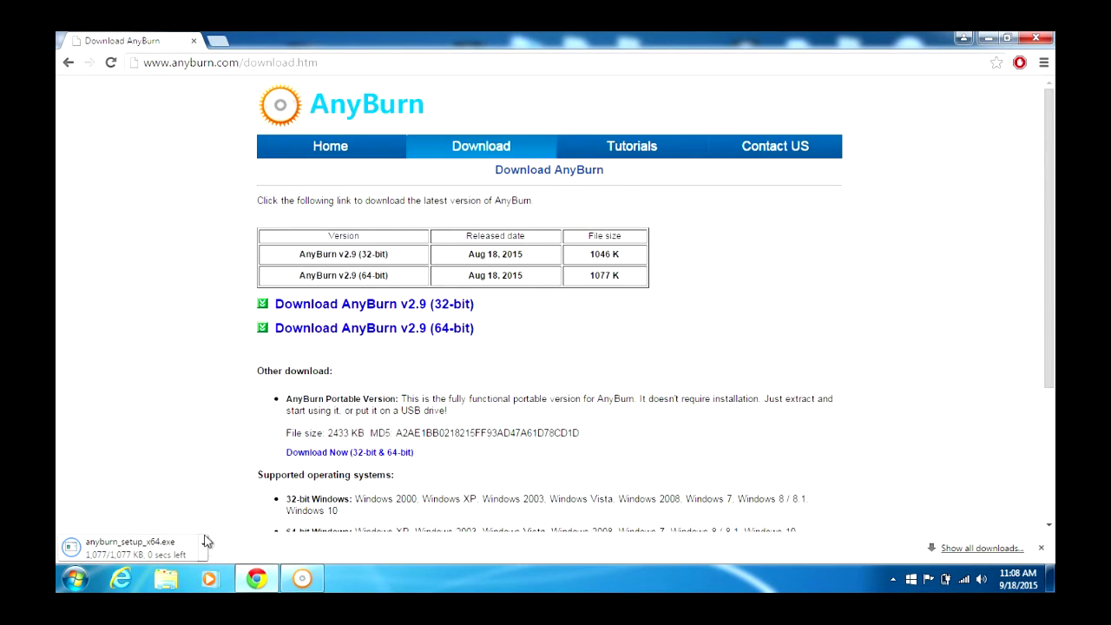
pyautogui.click(202, 545)
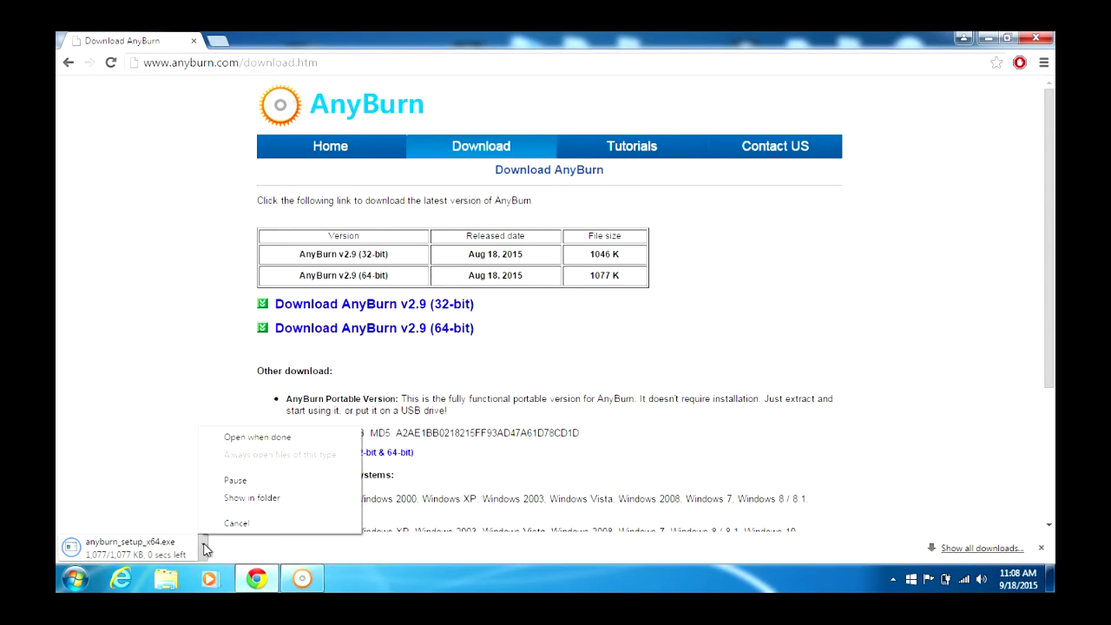
# Show anyburn_setup_x64 in the Downloads folder and launch it.
pyautogui.click(255, 499)
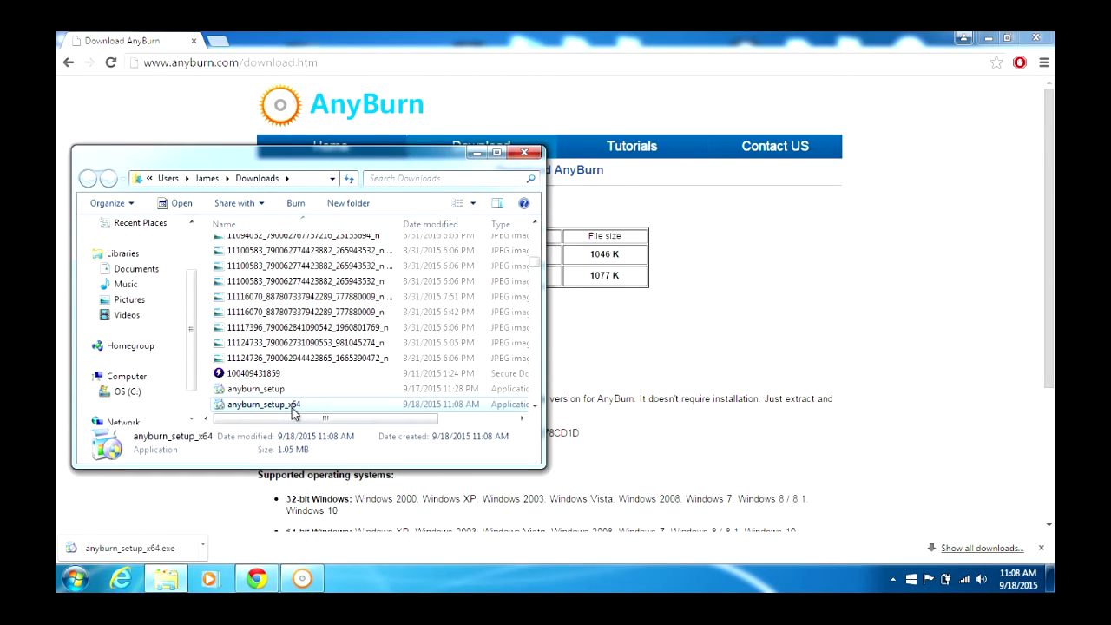
pyautogui.doubleClick(292, 406)
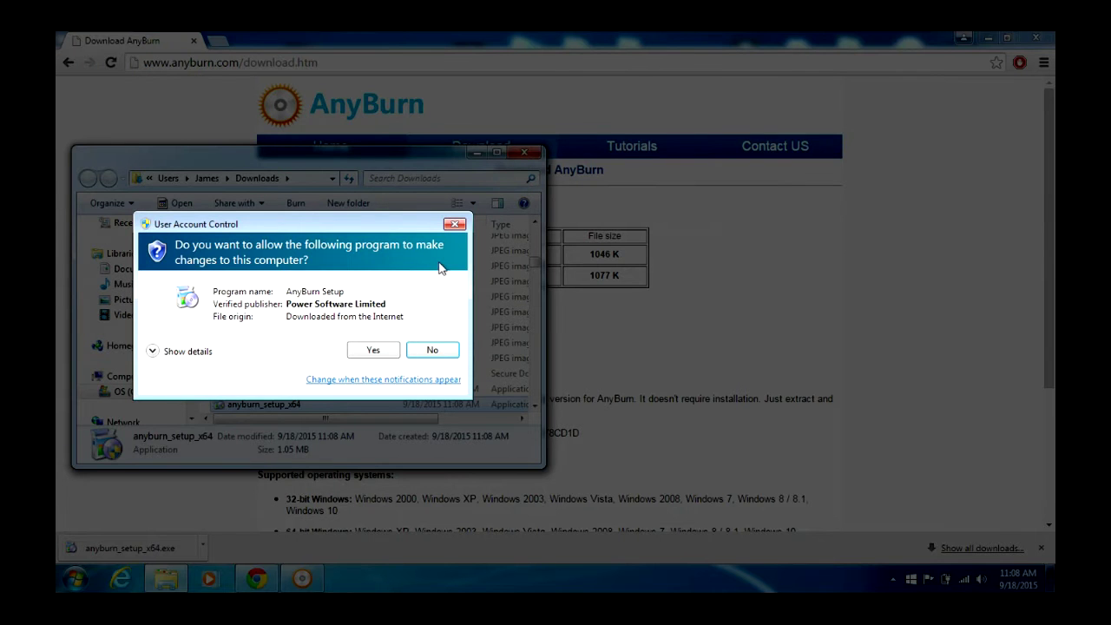
# Allow the installer, accept the licence, and install AnyBurn 2.9 into C:\Program Files\AnyBurn.
pyautogui.click(387, 354)
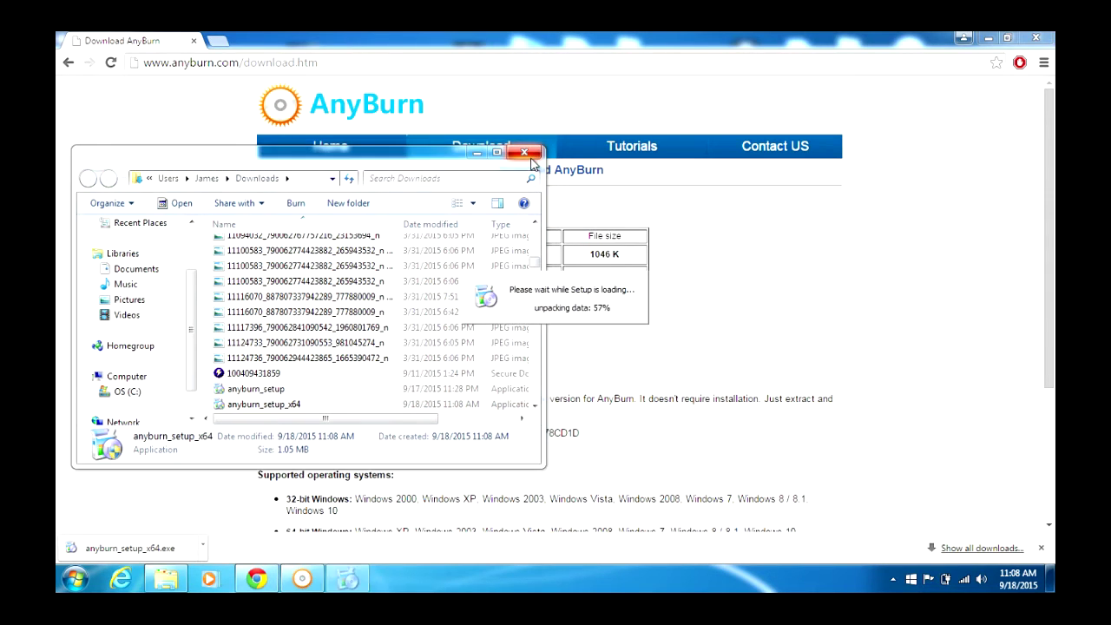
pyautogui.click(528, 155)
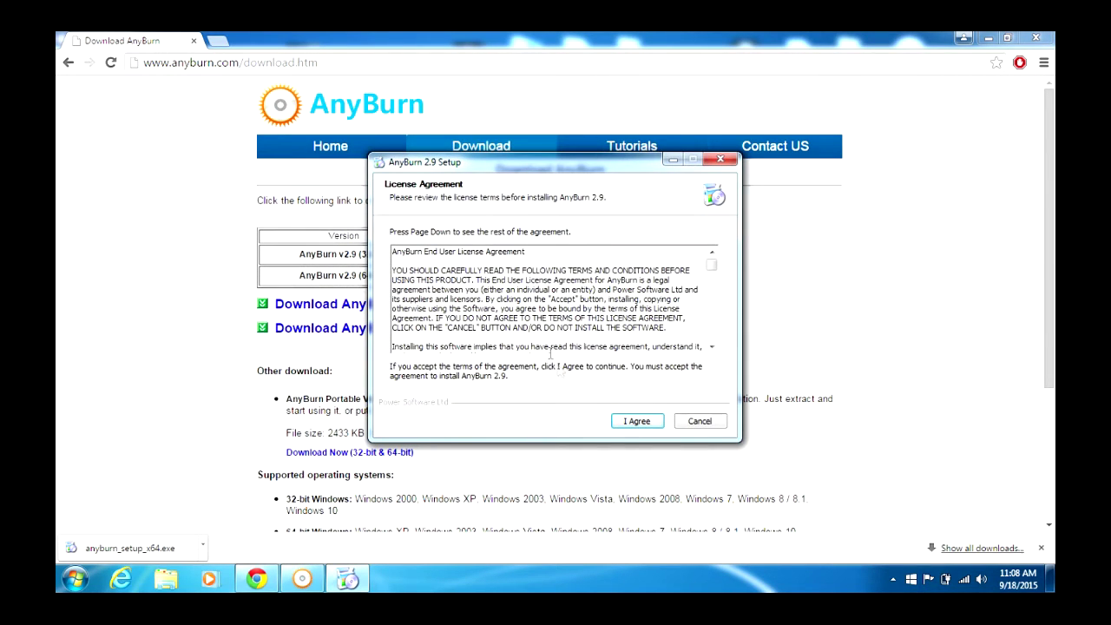
pyautogui.click(634, 425)
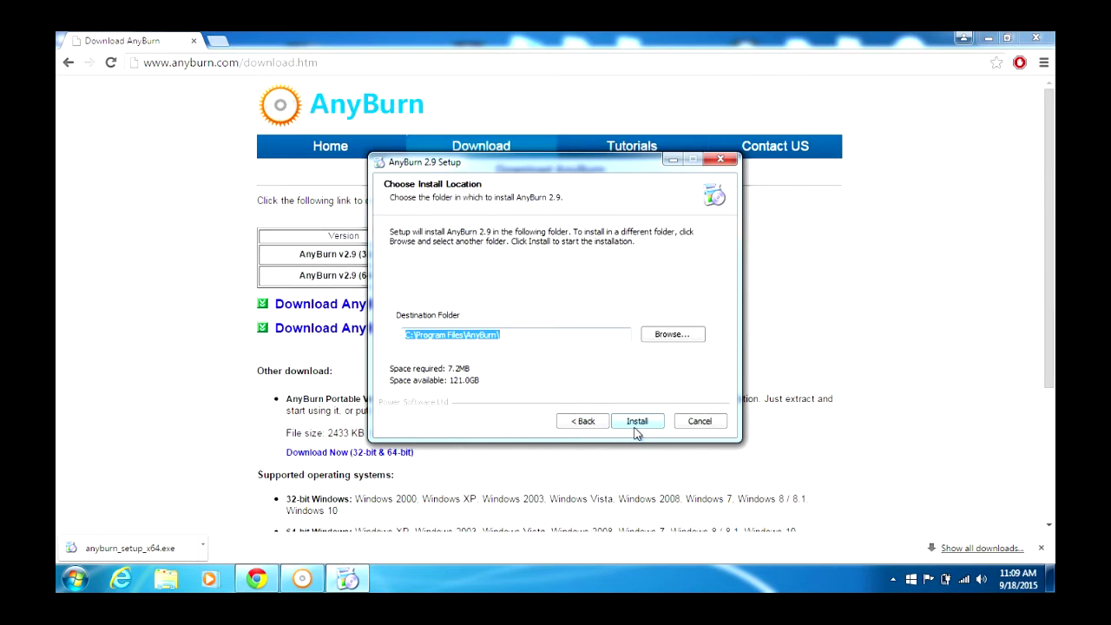
pyautogui.click(635, 427)
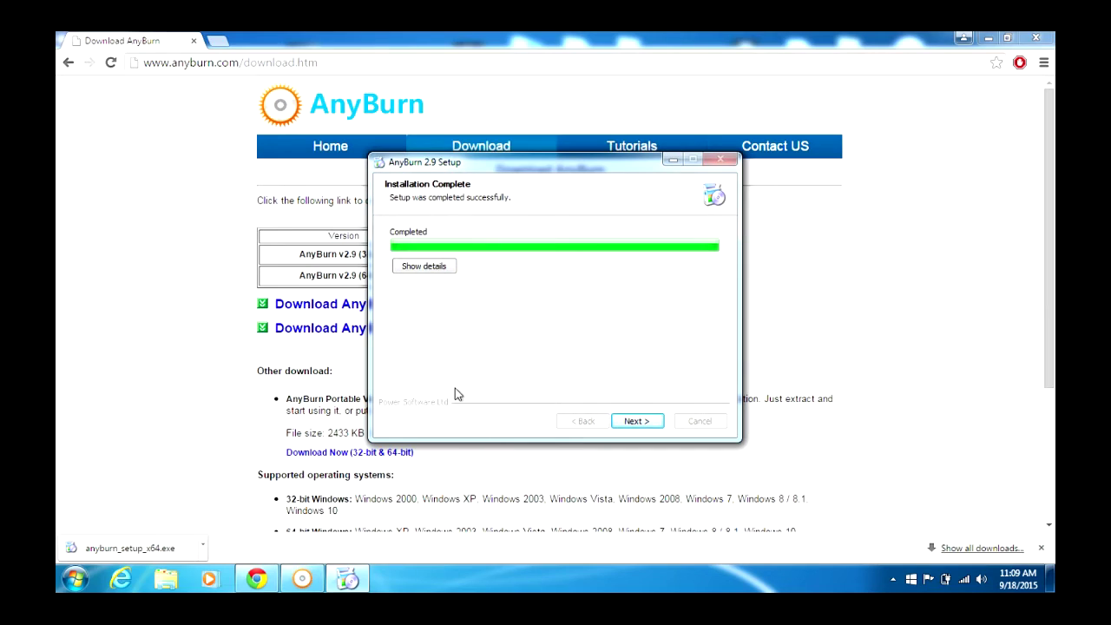
pyautogui.click(624, 427)
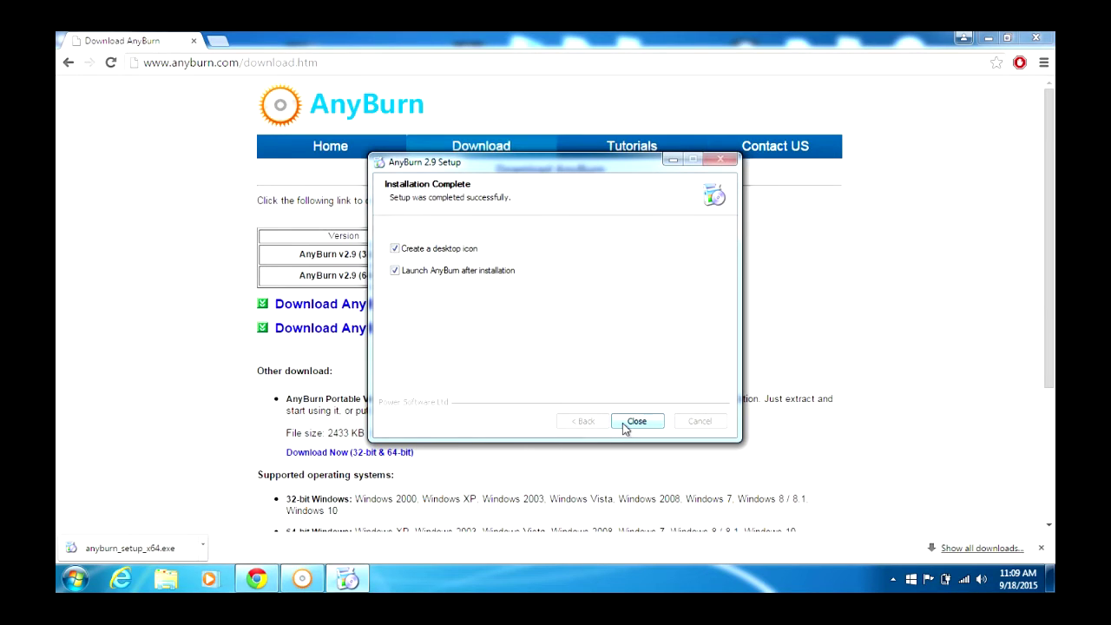
# Close AnyBurn Setup and the 'Thank you for installing' tab, then switch to AnyBurn.
pyautogui.click(624, 427)
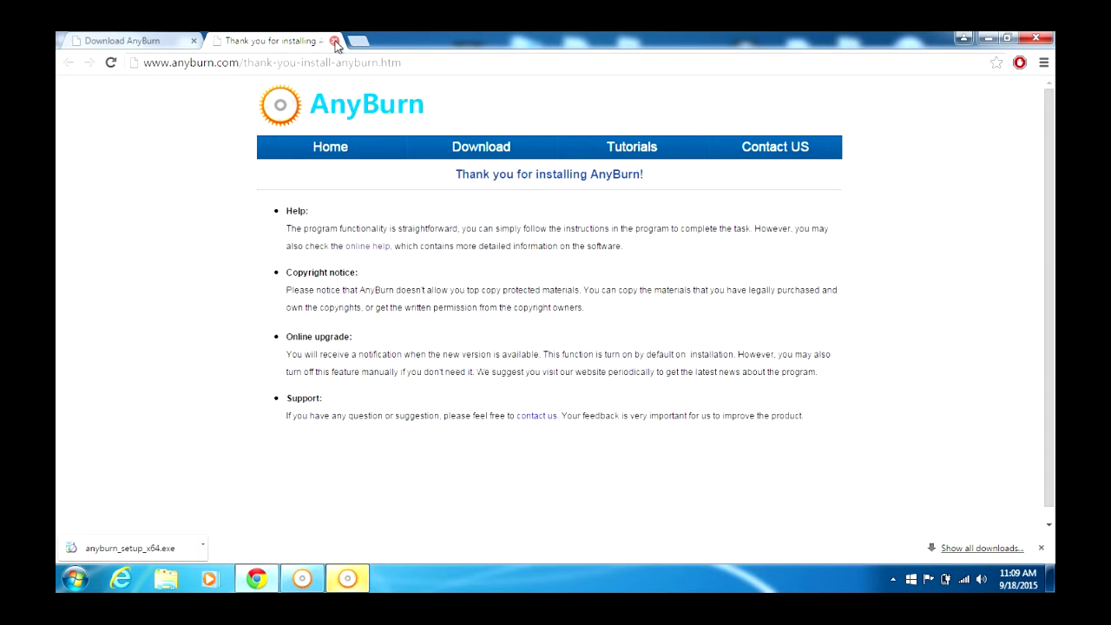
pyautogui.click(334, 40)
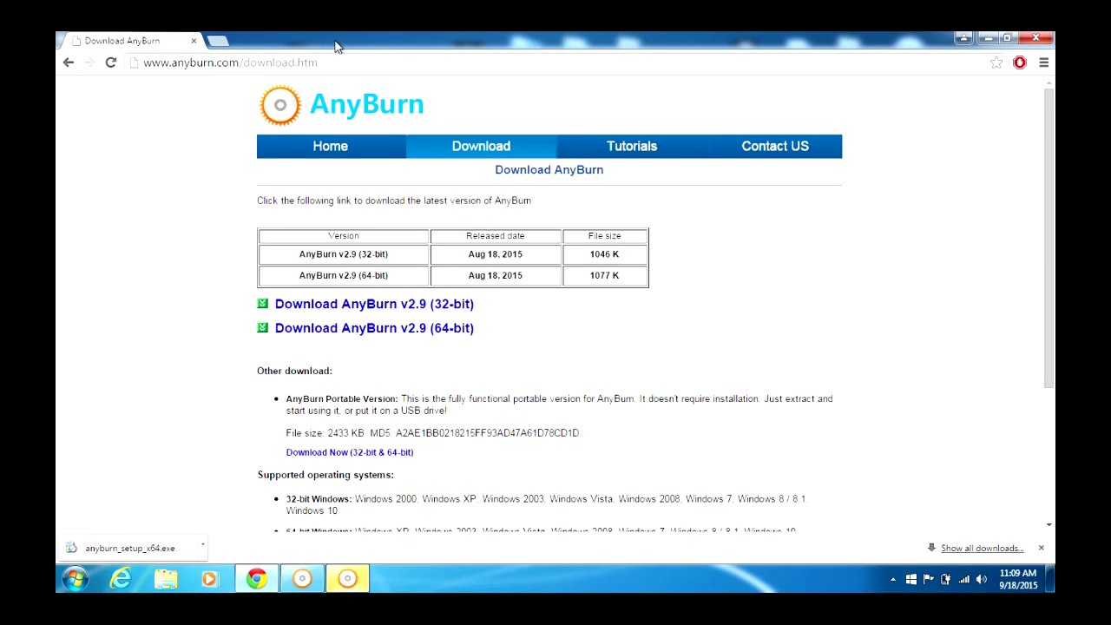
pyautogui.click(347, 580)
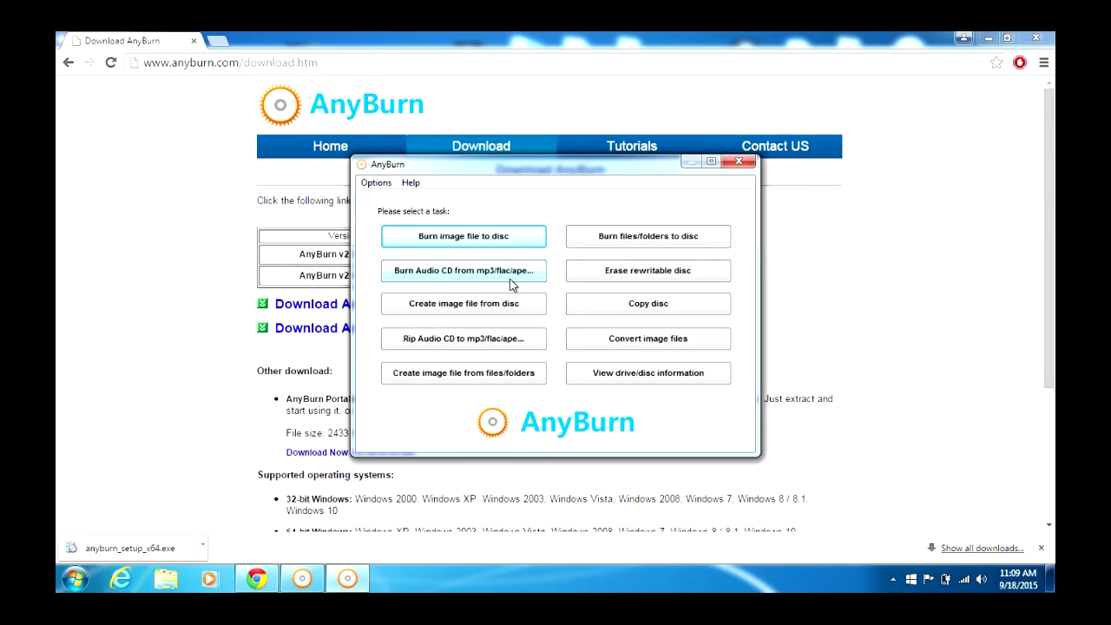
# Start the 'Burn Audio CD from mp3/flac/ape' task and bring up the Add Files browser.
pyautogui.click(509, 280)
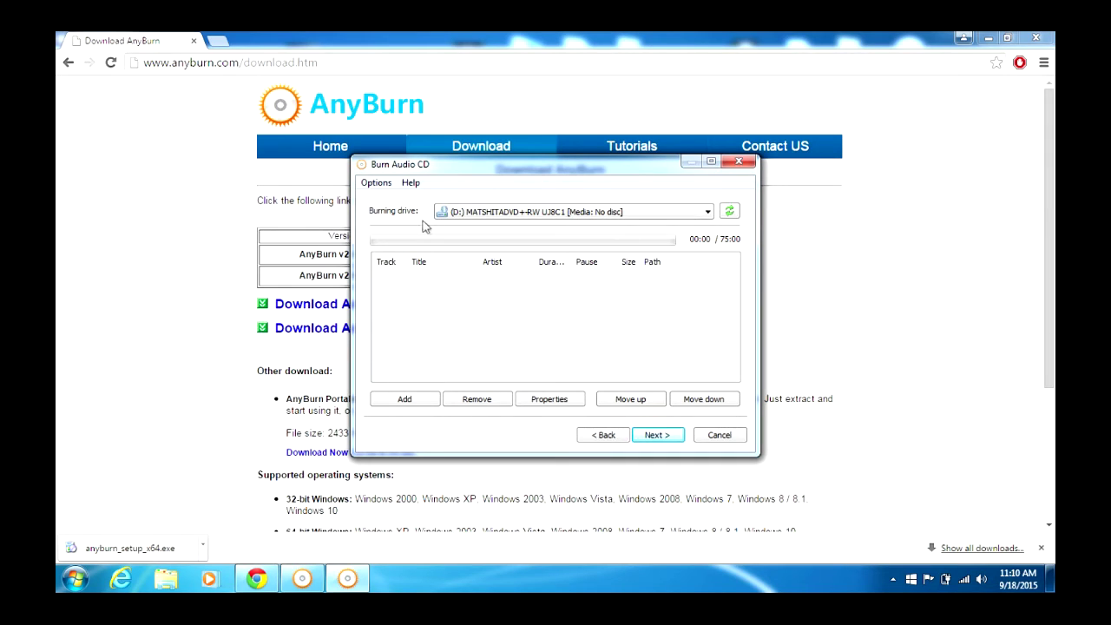
pyautogui.click(419, 404)
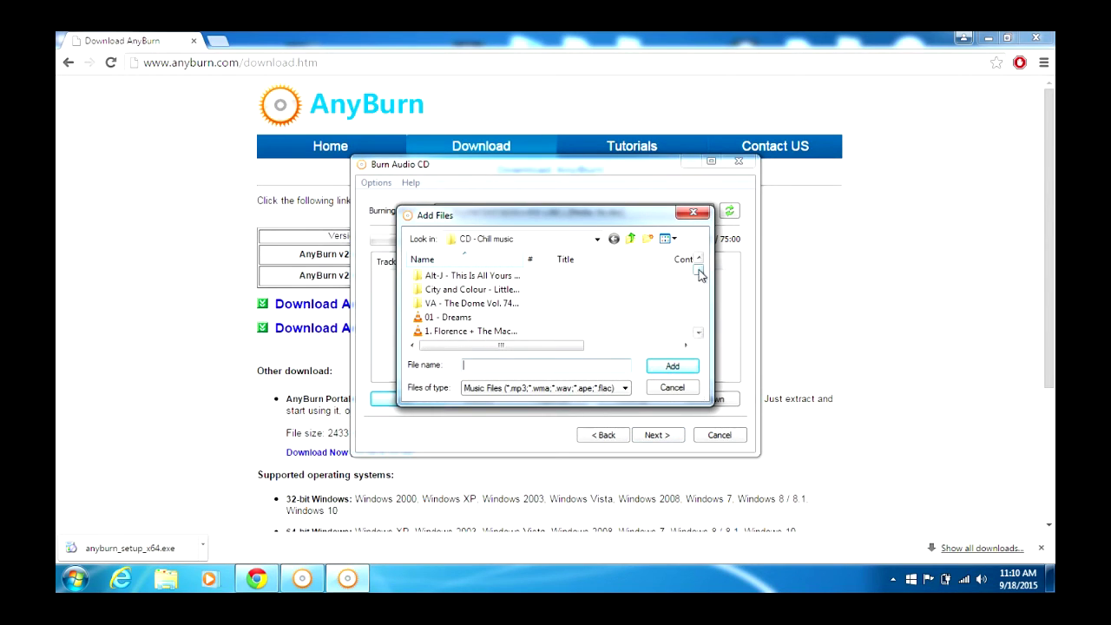
# Add '05 City and Colour - Fragile Bird' from the City and Colour folder as track 1.
pyautogui.doubleClick(526, 287)
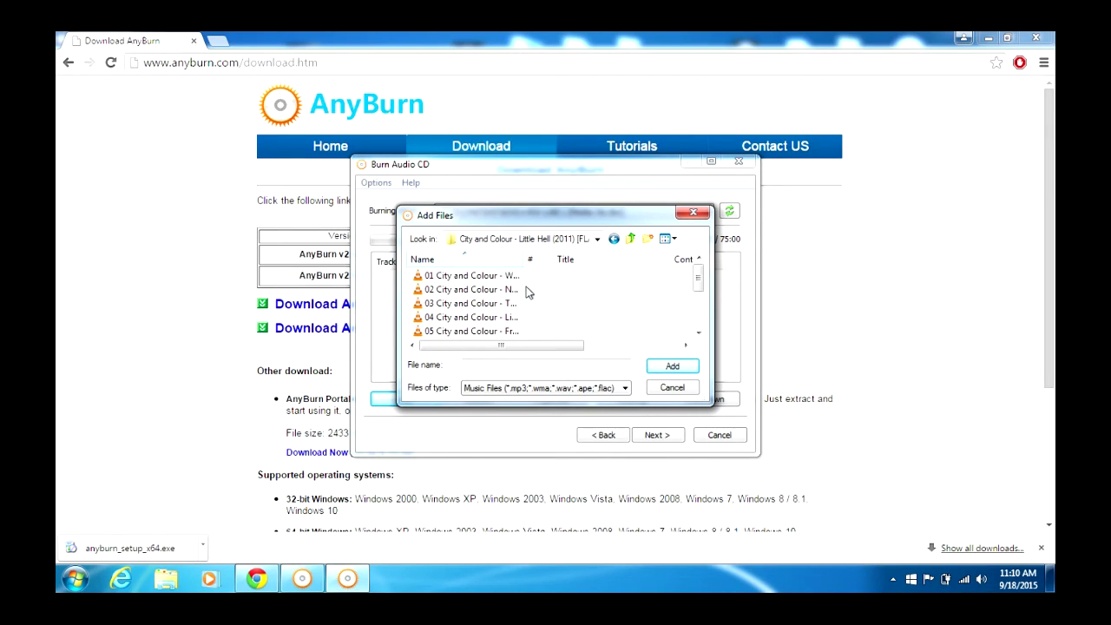
pyautogui.click(512, 331)
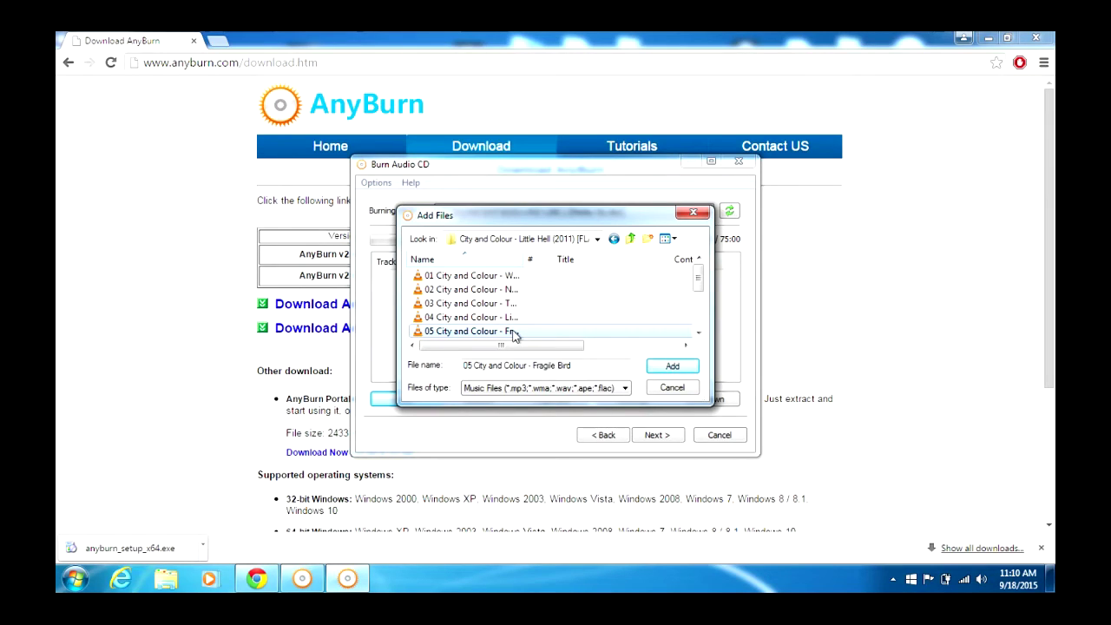
pyautogui.click(666, 368)
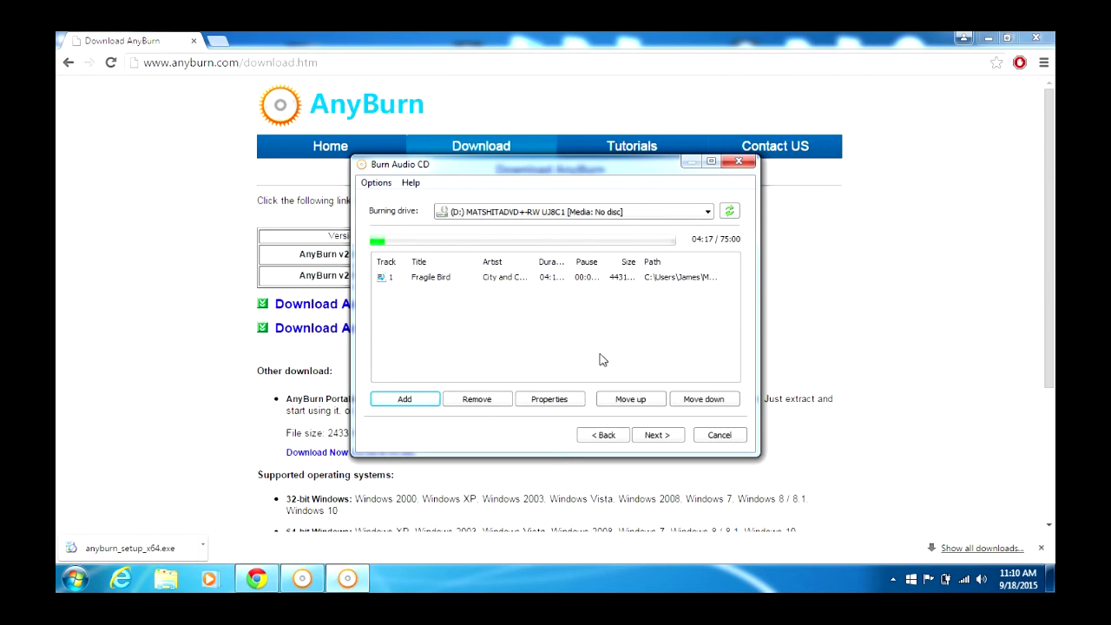
# Advance to the burn settings page with Maximum speed, verification and eject enabled.
pyautogui.click(676, 439)
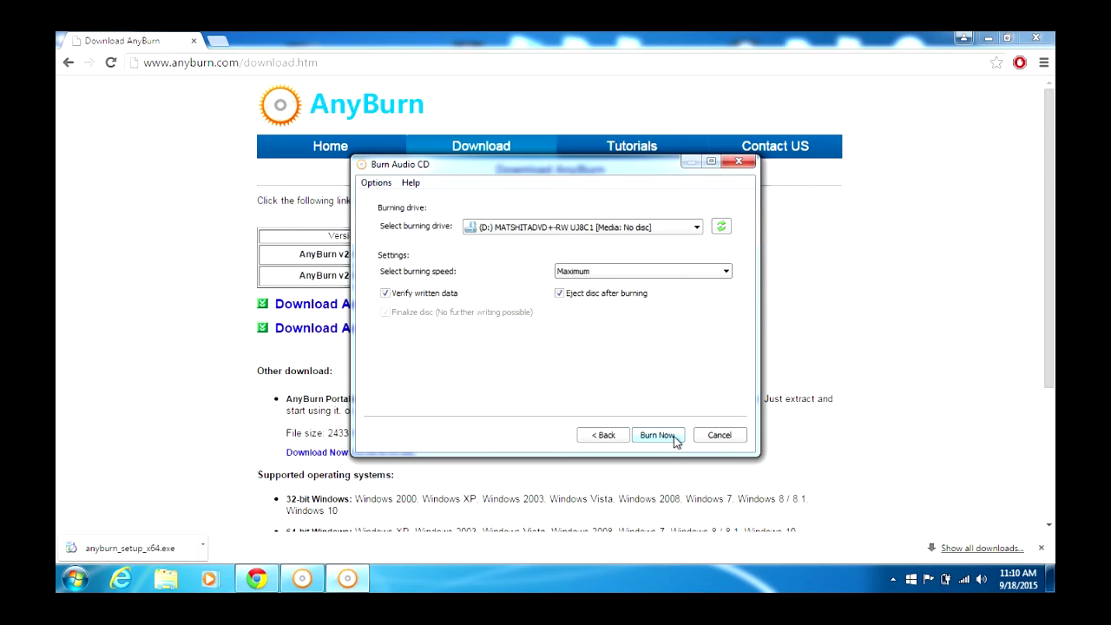